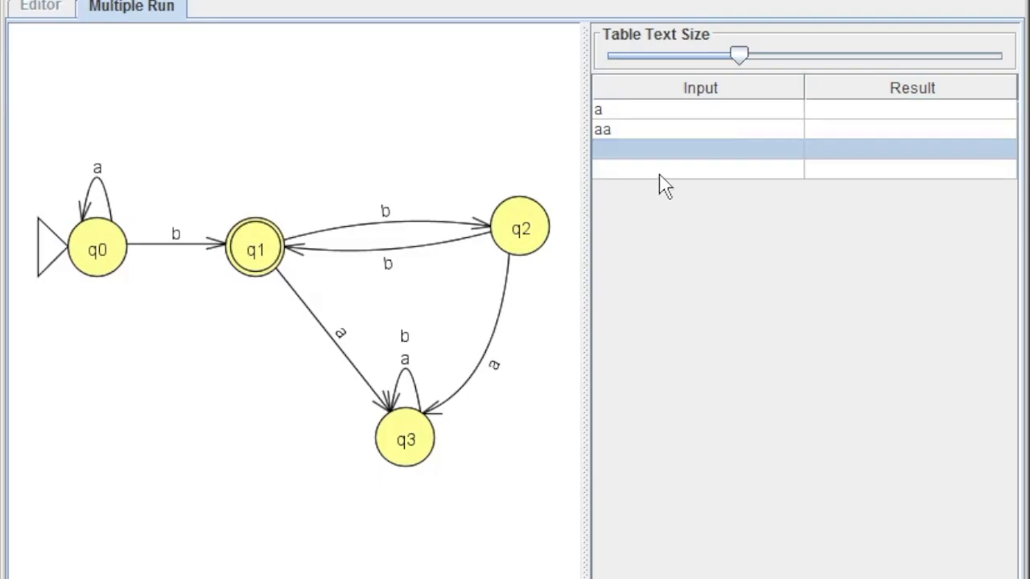
Add the test strings aaa, aaab and aaaaabbb below the blank row of the input table
left_click(660, 179)
type("aaa")
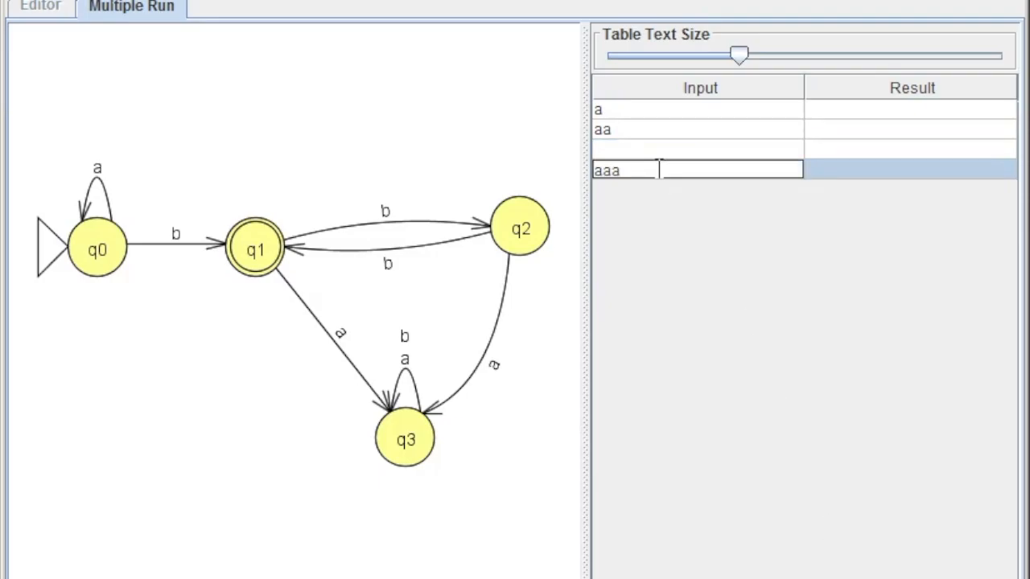
key("Return")
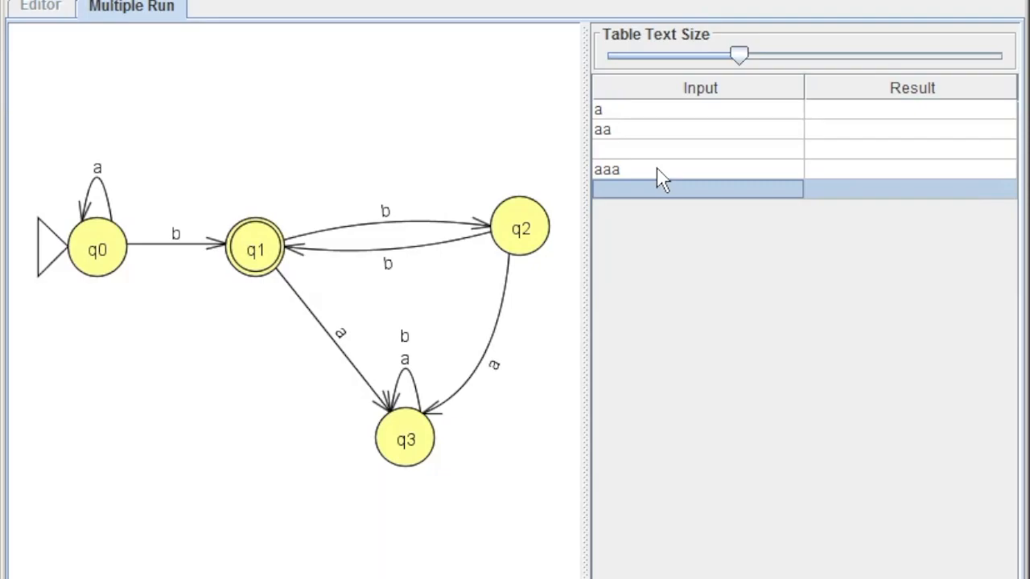
type("aaab")
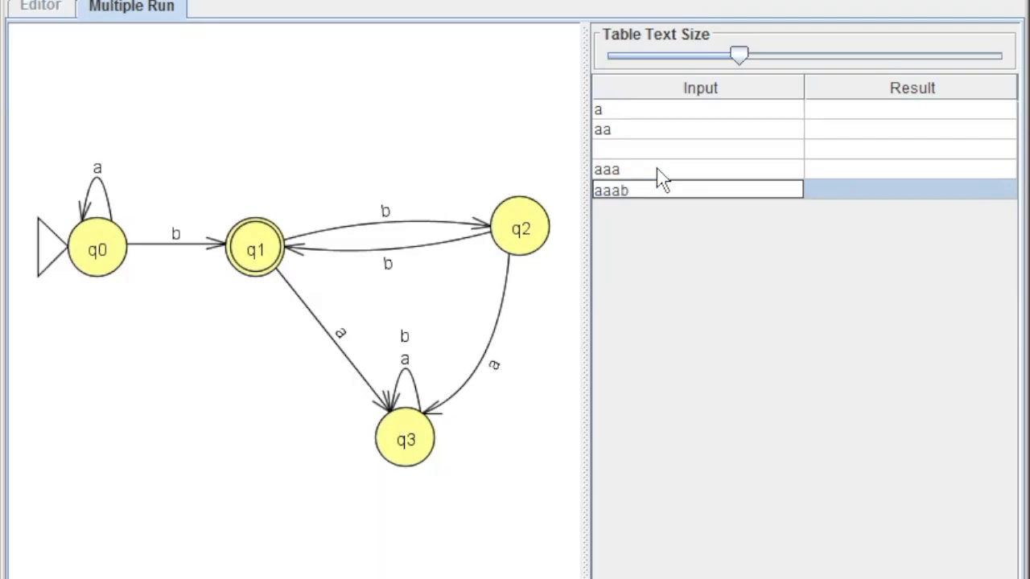
key("Return")
type("aaaaabbb")
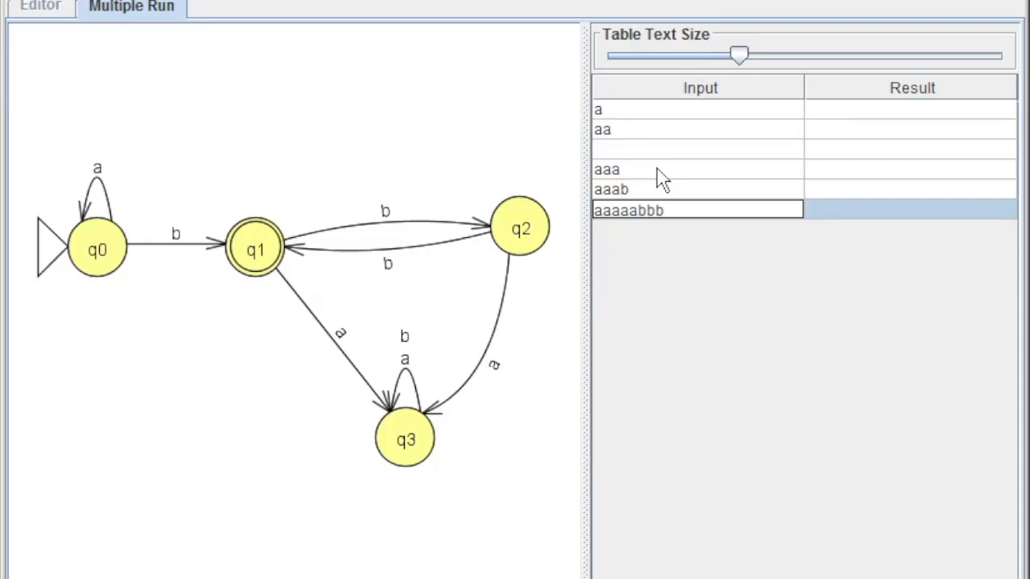
key("Return")
Add the test strings aabb, bb, b and bbb to the end of the input table
type("aabb")
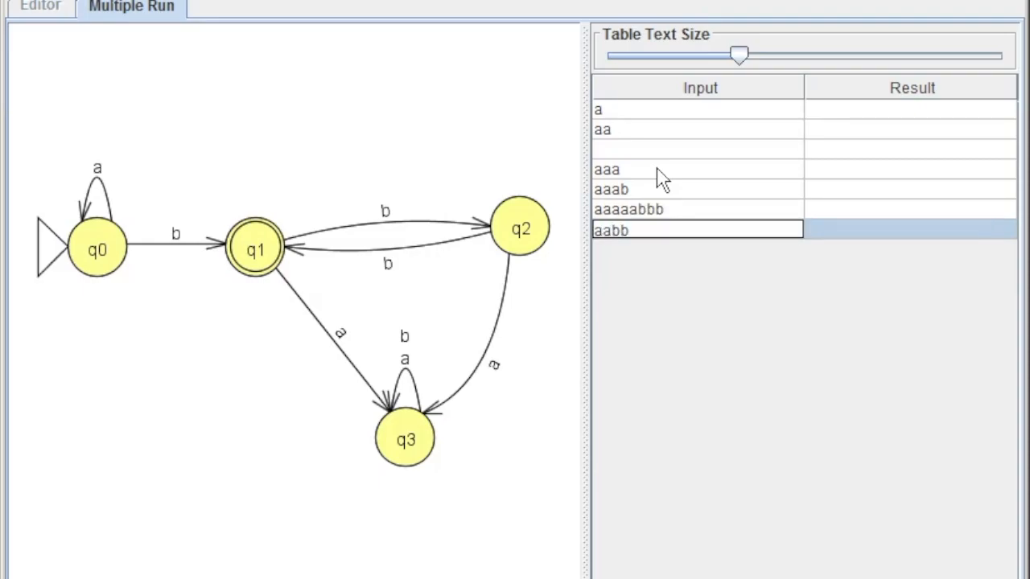
key("Return")
type("bb")
key("Return")
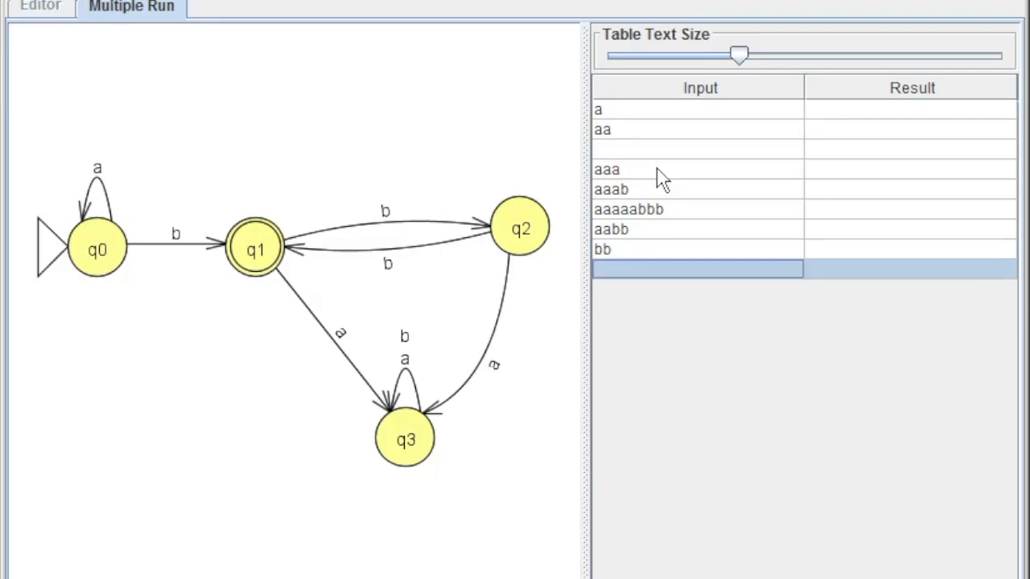
type("b")
key("Return")
type("bb")
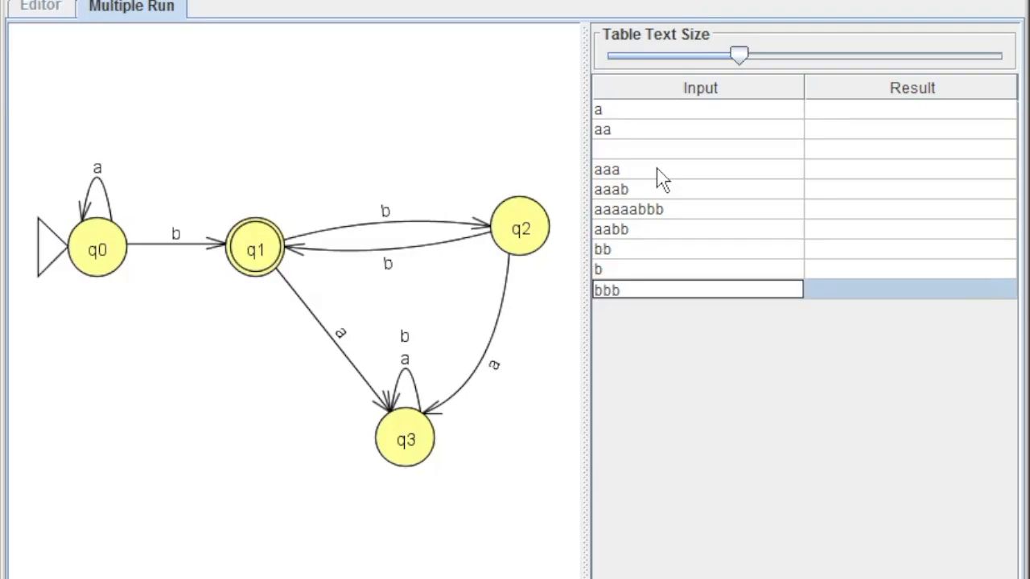
key("Return")
Run all the entered test strings and enlarge the text of the results table
left_click_drag(743, 53, 776, 59)
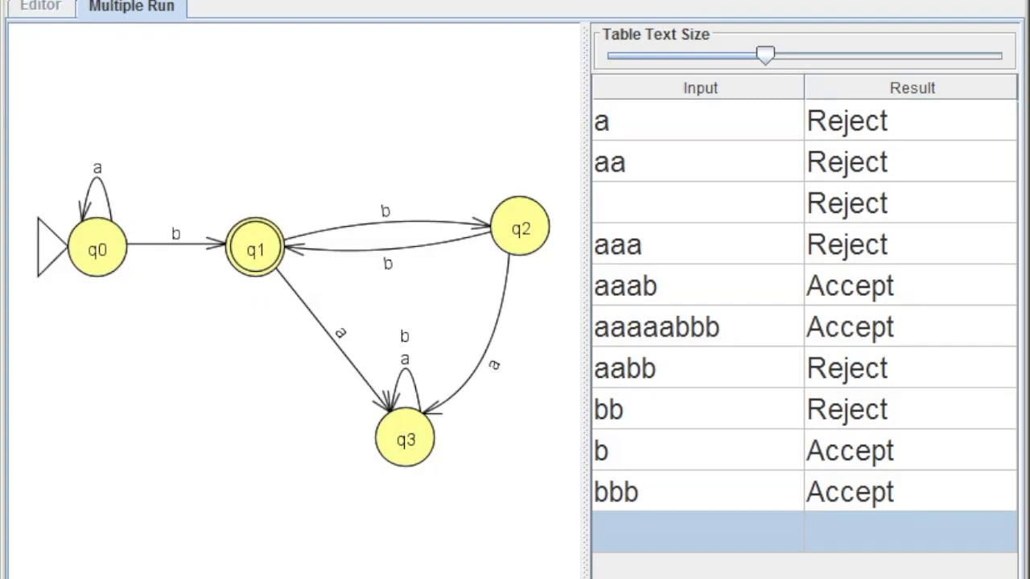
Switch to Notepad to view the test strings in alternatetextfile.txt, and move its window clear of the results table
key("alt+Tab")
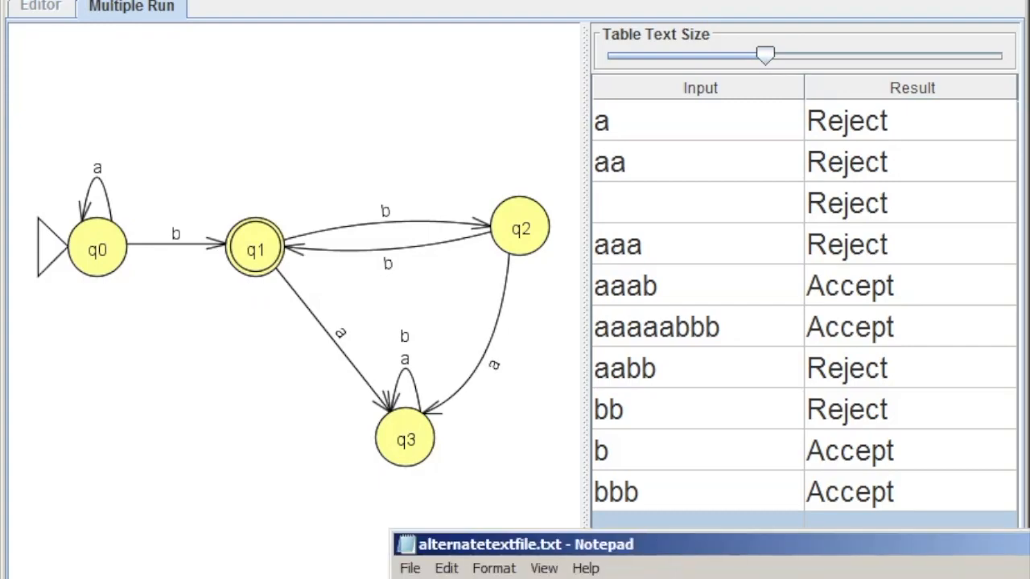
key("alt+Tab")
key("alt+Tab")
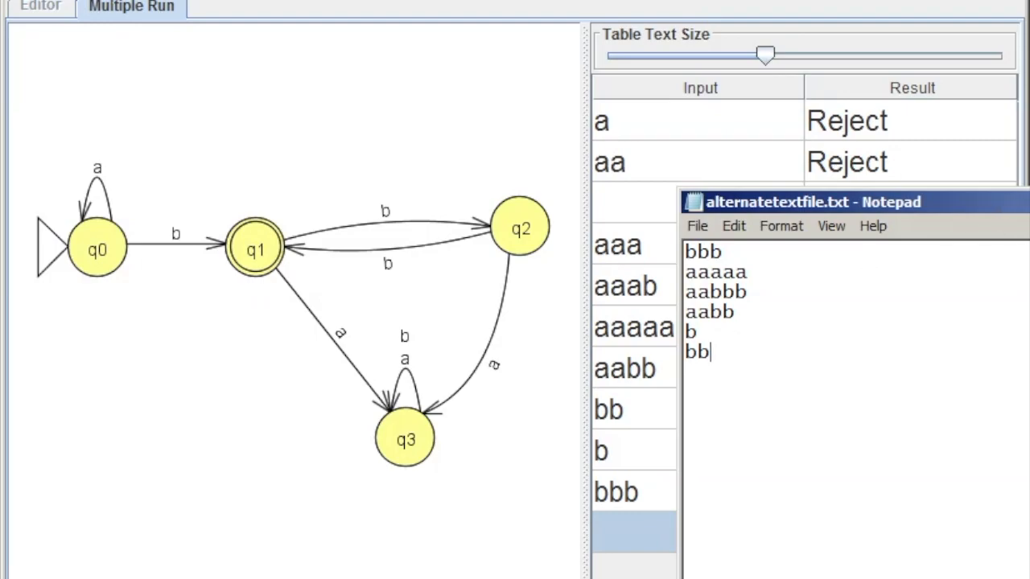
left_click_drag(1028, 202, 490, 524)
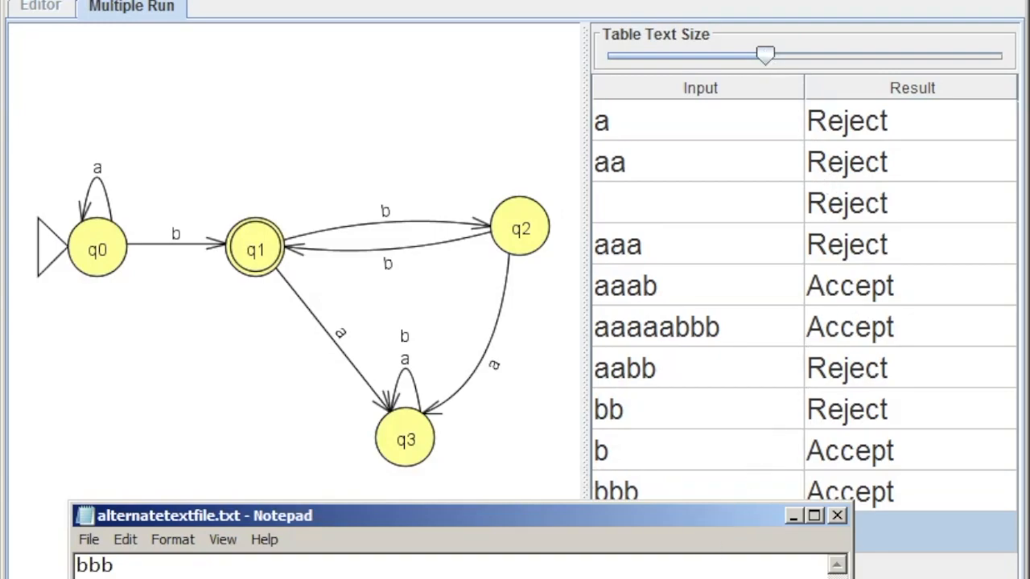
Switch back to JFLAP and load the inputs from alternatetextfile.txt in the my jflap diagrams folder
key("alt+Tab")
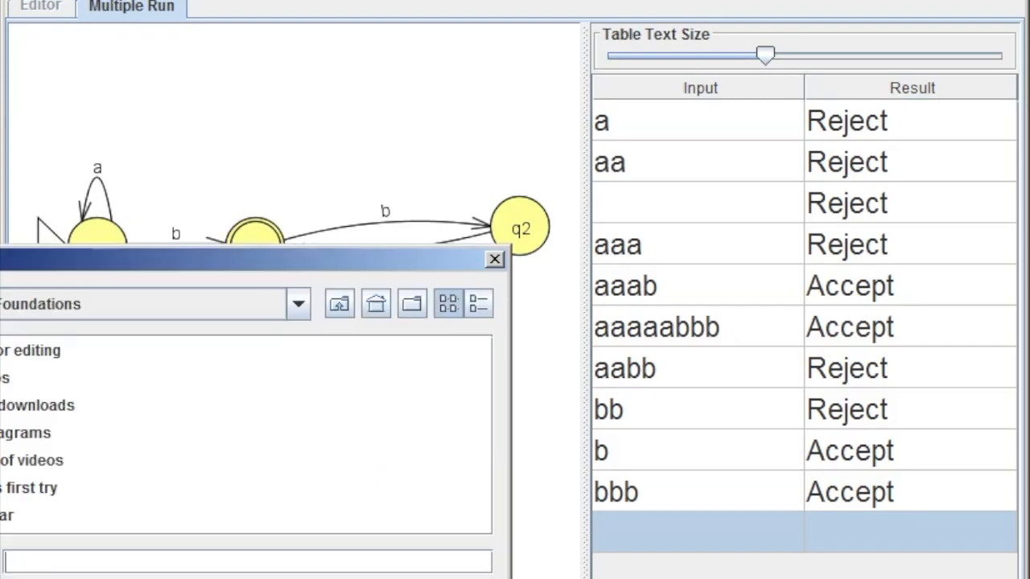
left_click_drag(198, 260, 636, 254)
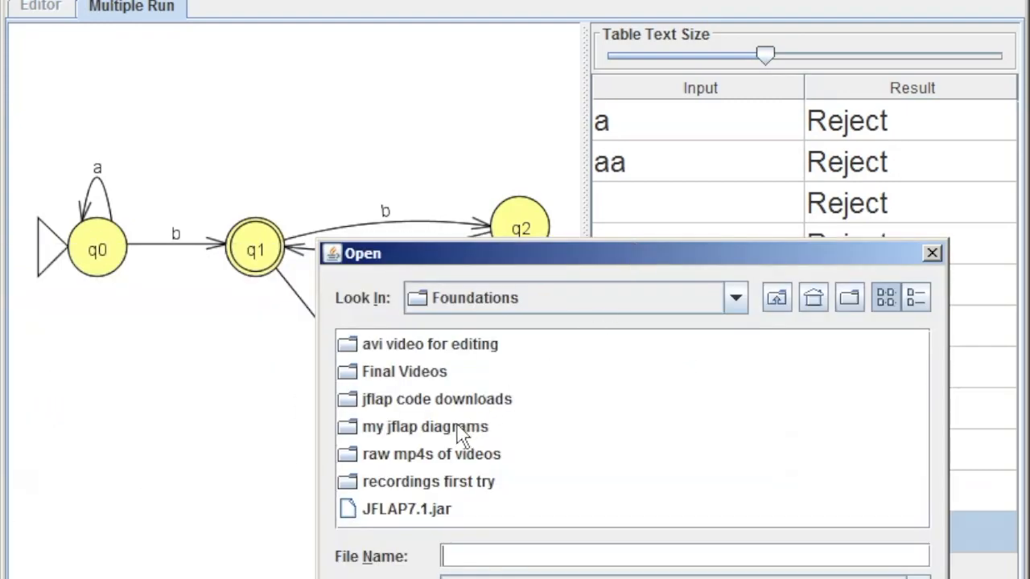
double_click(449, 427)
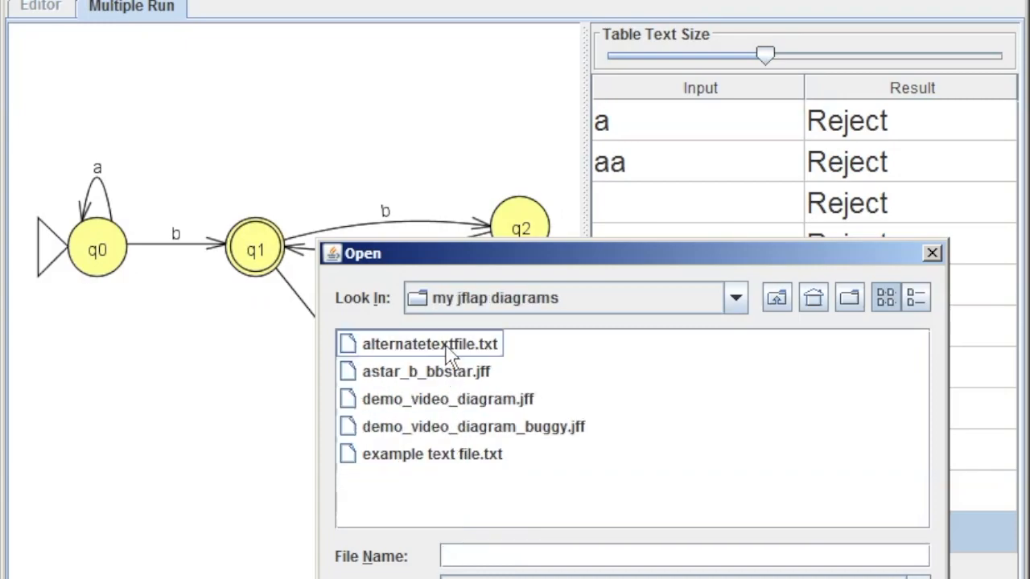
double_click(448, 354)
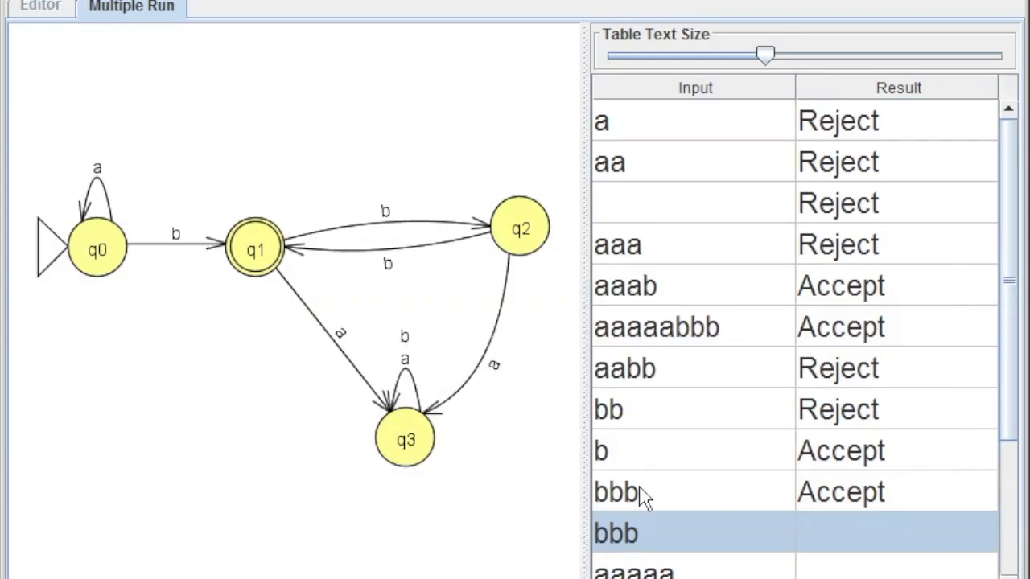
Reduce the table text size, run all the inputs, and review the results for the loaded strings
mouse_move(1007, 413)
left_mouse_down()
mouse_move(1011, 573)
mouse_move(1014, 398)
left_mouse_up()
left_click_drag(771, 68, 706, 50)
left_click(681, 578)
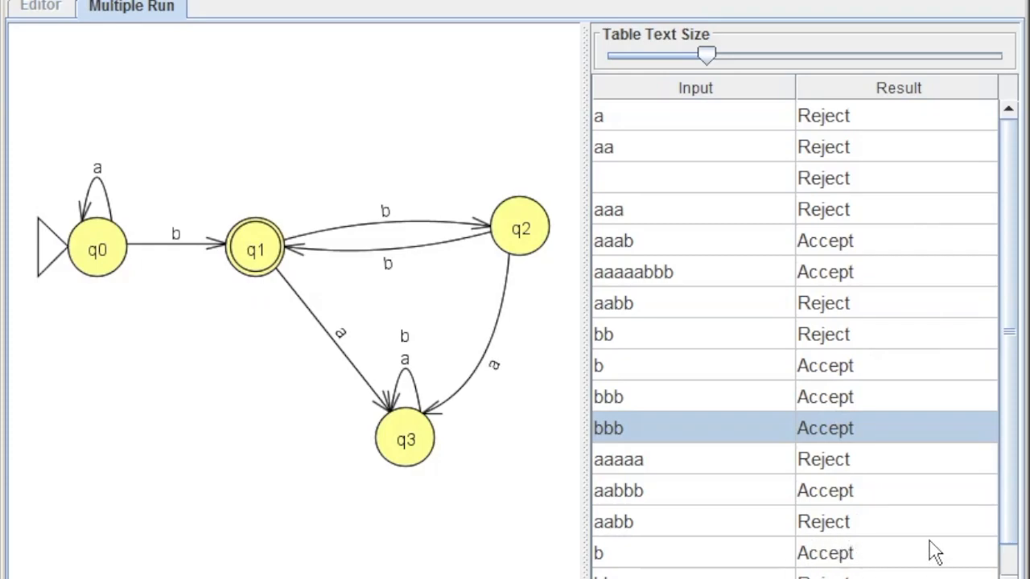
scroll(938, 551, "down", 1)
scroll(942, 549, "up", 1)
Clear the input table and load the inputs from example text file.txt in the my jflap diagrams folder
left_click(789, 578)
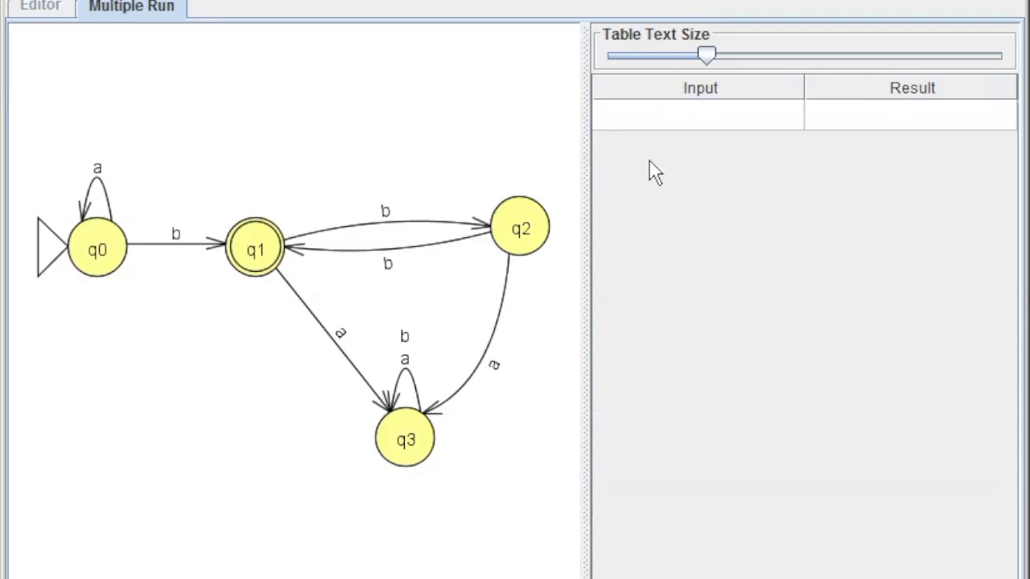
left_click_drag(145, 271, 439, 270)
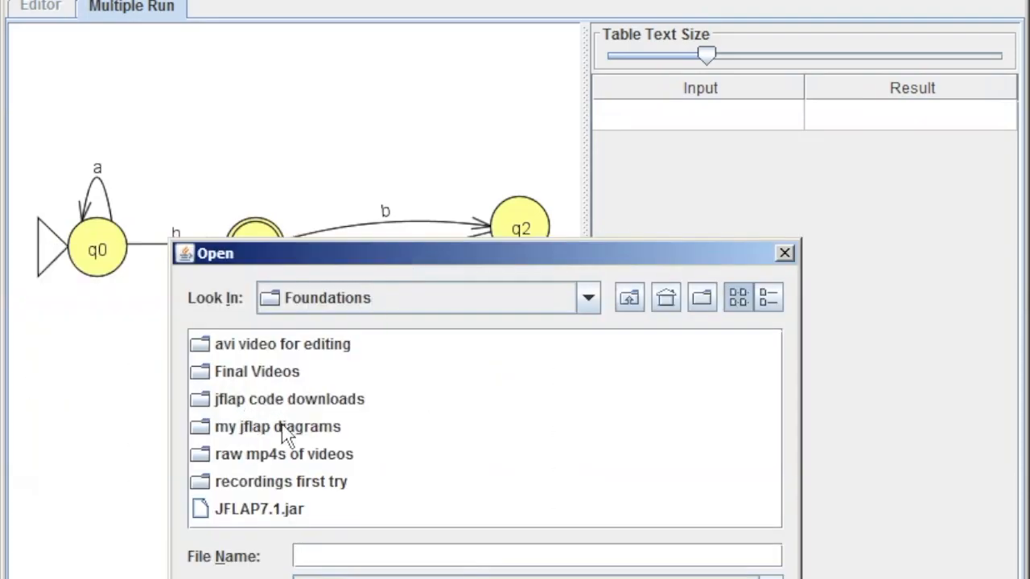
double_click(283, 427)
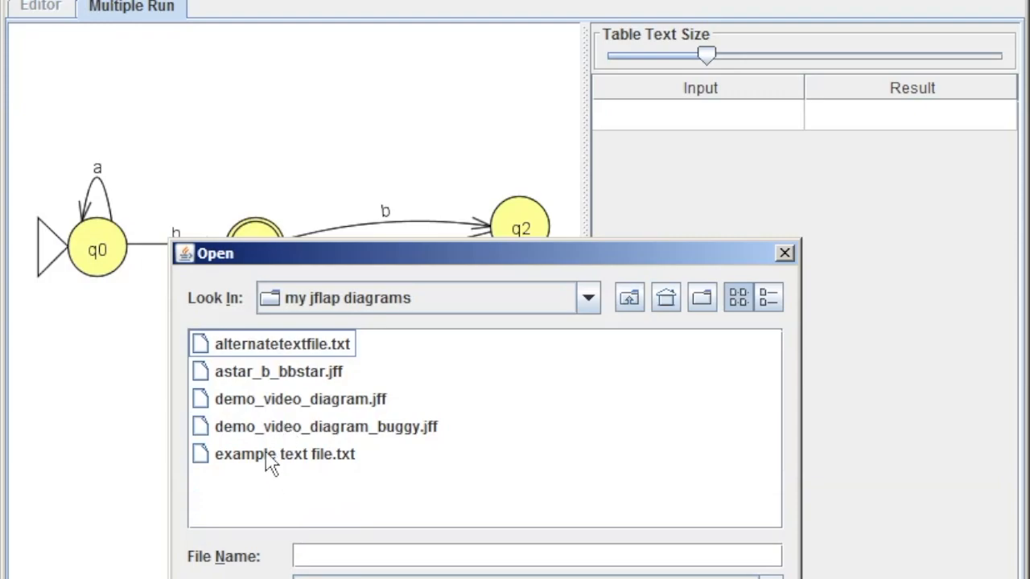
double_click(268, 456)
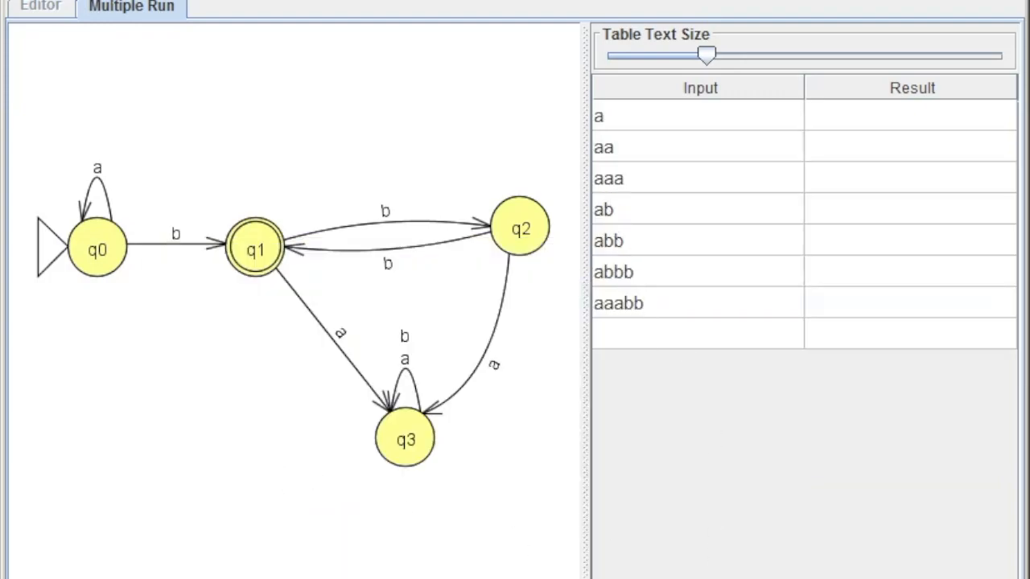
Switch to Notepad, open example text file.txt, and move its window below the loaded strings in the input table
left_click_drag(868, 575, 831, 247)
left_click(461, 276)
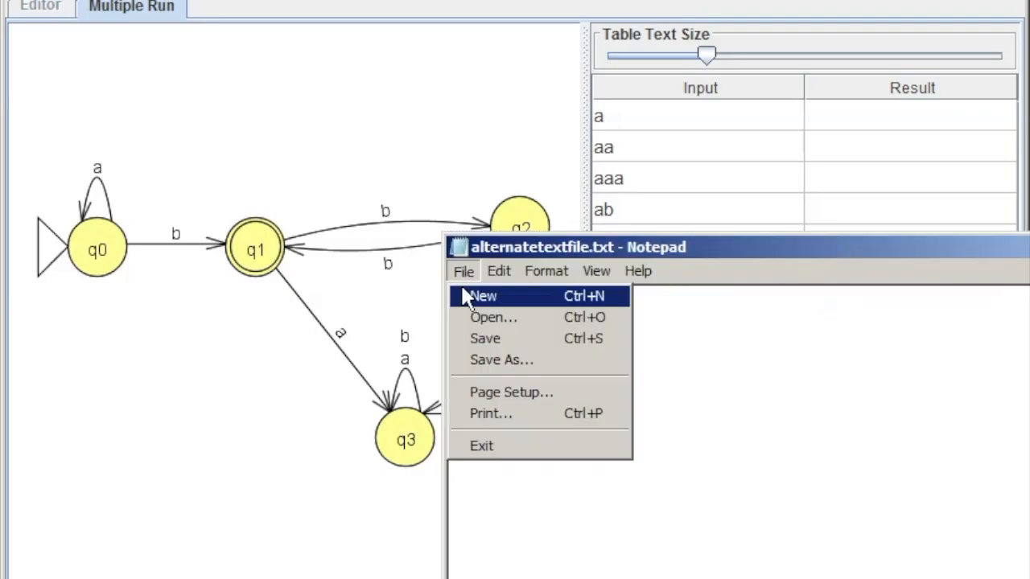
left_click(487, 317)
double_click(887, 471)
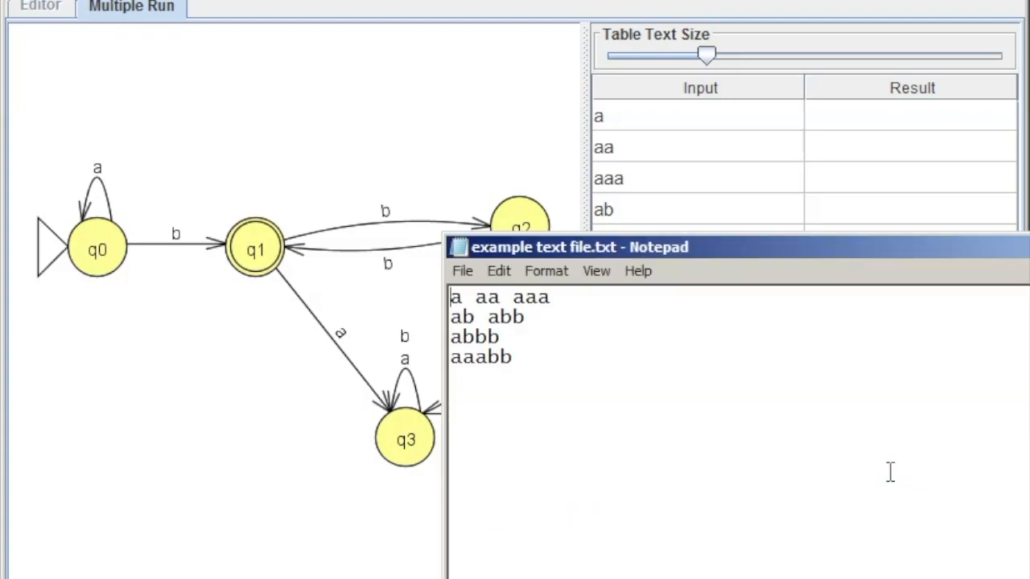
left_click_drag(745, 246, 623, 374)
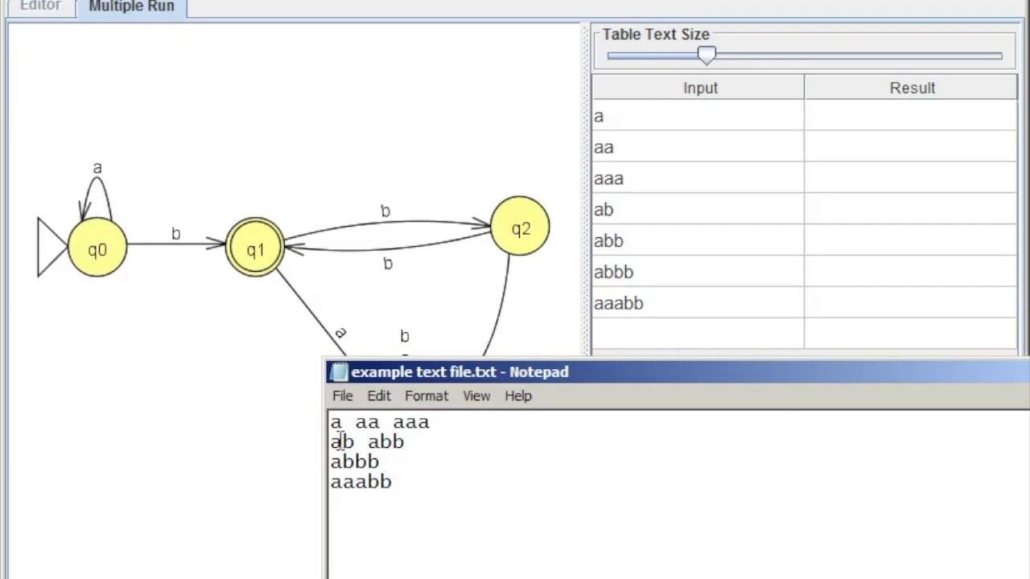
Set the Notepad font size to 22
left_click(427, 433)
left_click(475, 397)
mouse_move(436, 402)
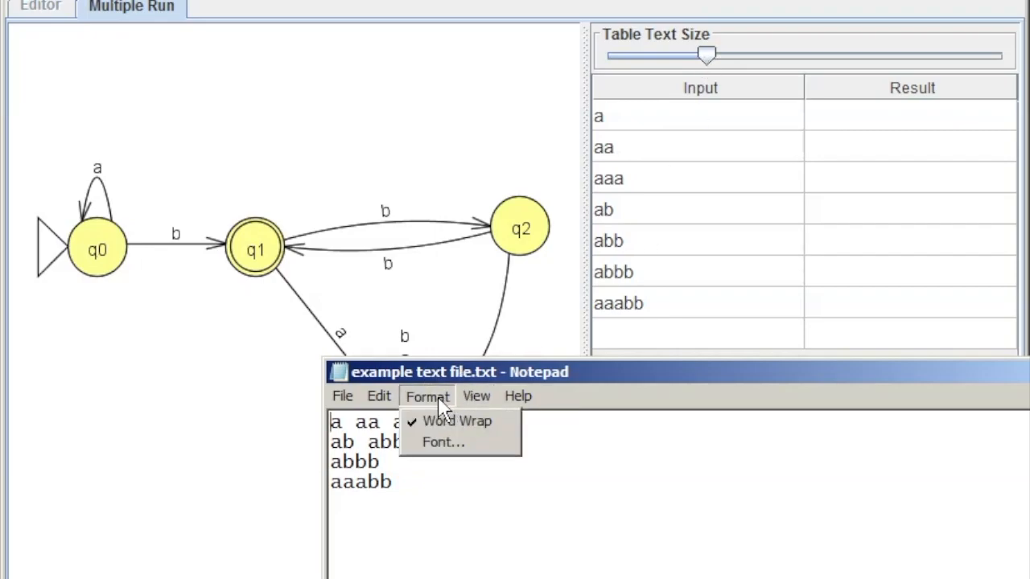
left_click(442, 442)
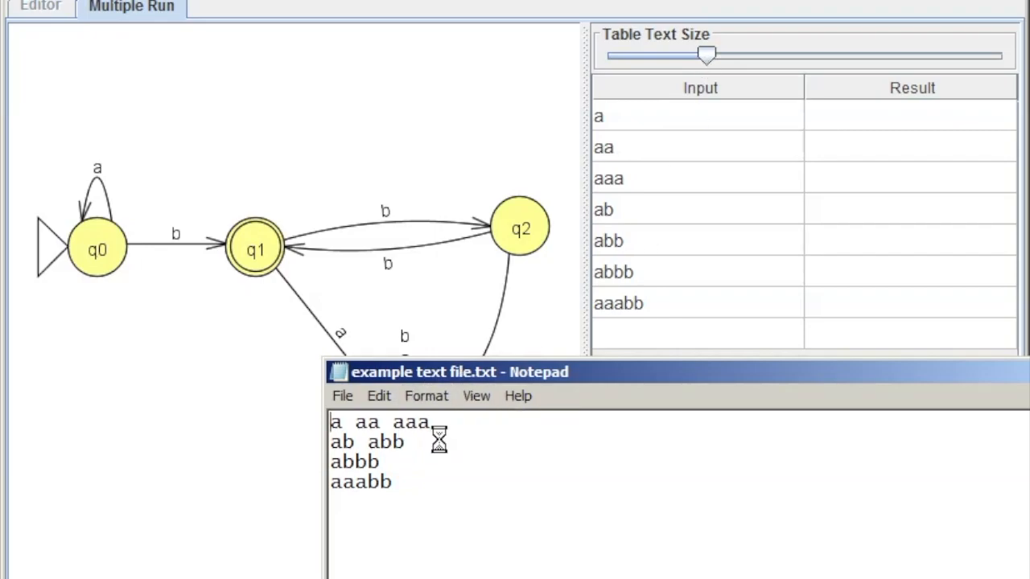
left_click_drag(651, 555, 307, 144)
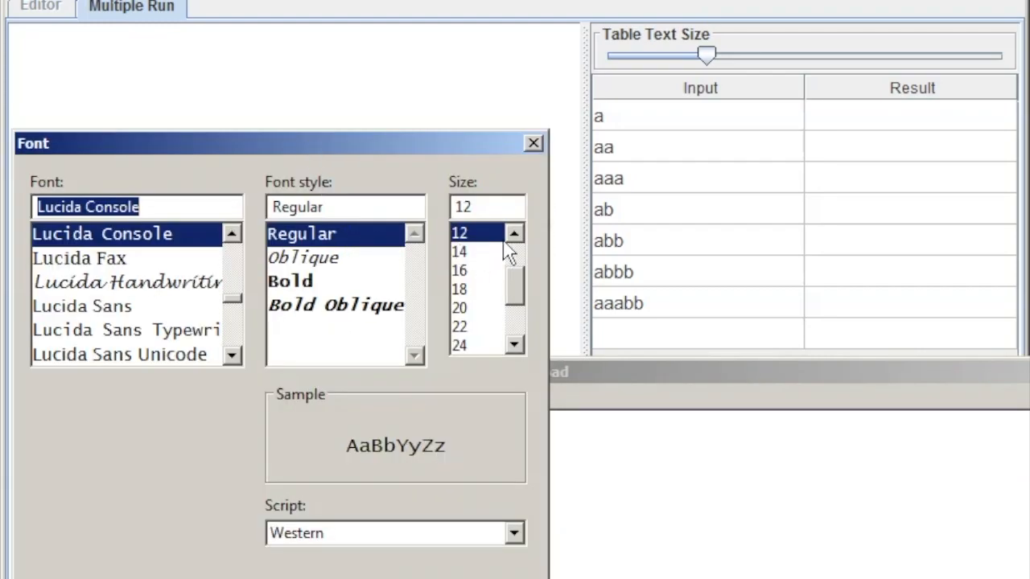
left_click(461, 326)
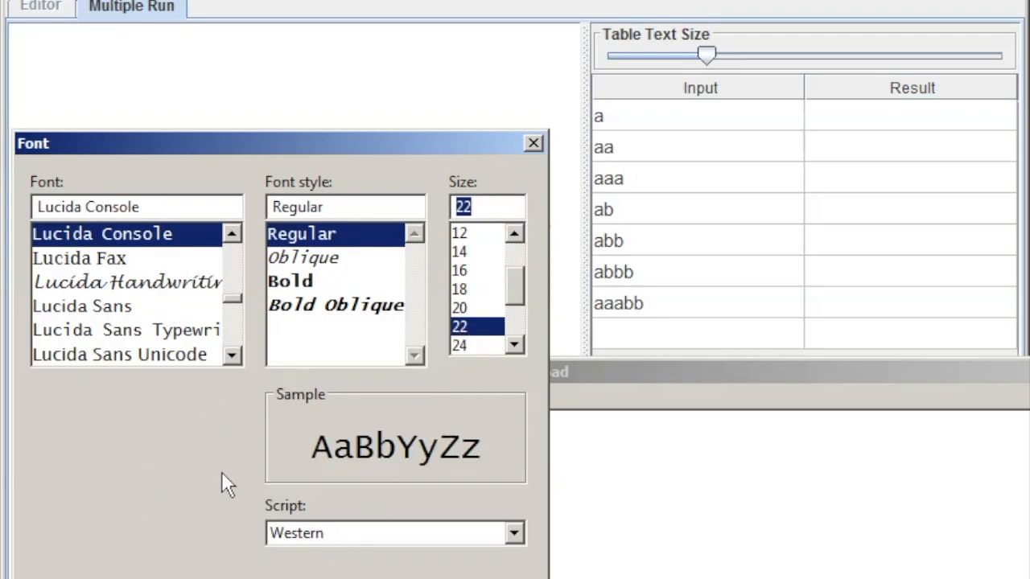
key("Return")
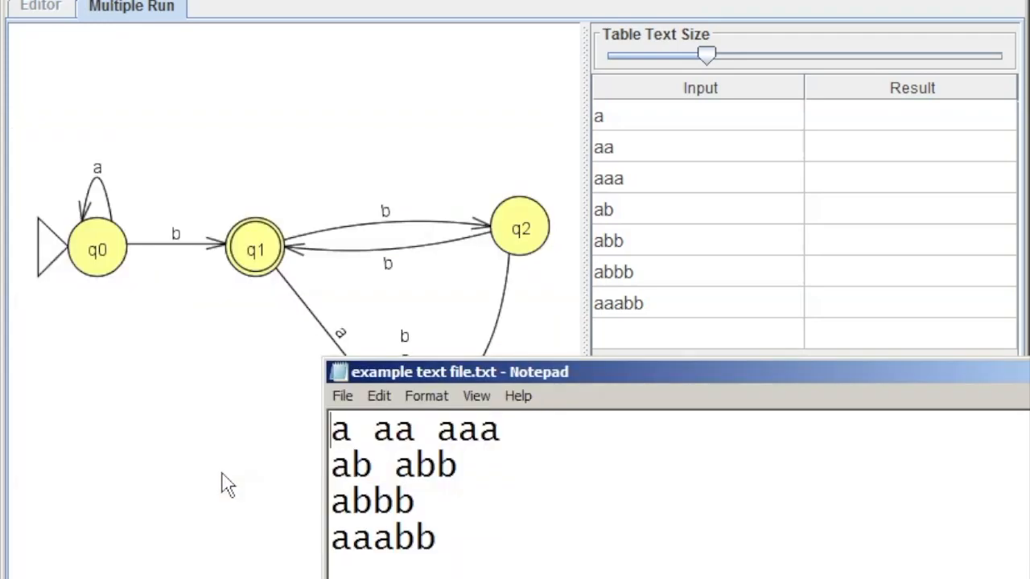
Move and narrow the Notepad window to clear the input table, and enlarge the table text for comparison with the file
left_click_drag(780, 372, 522, 362)
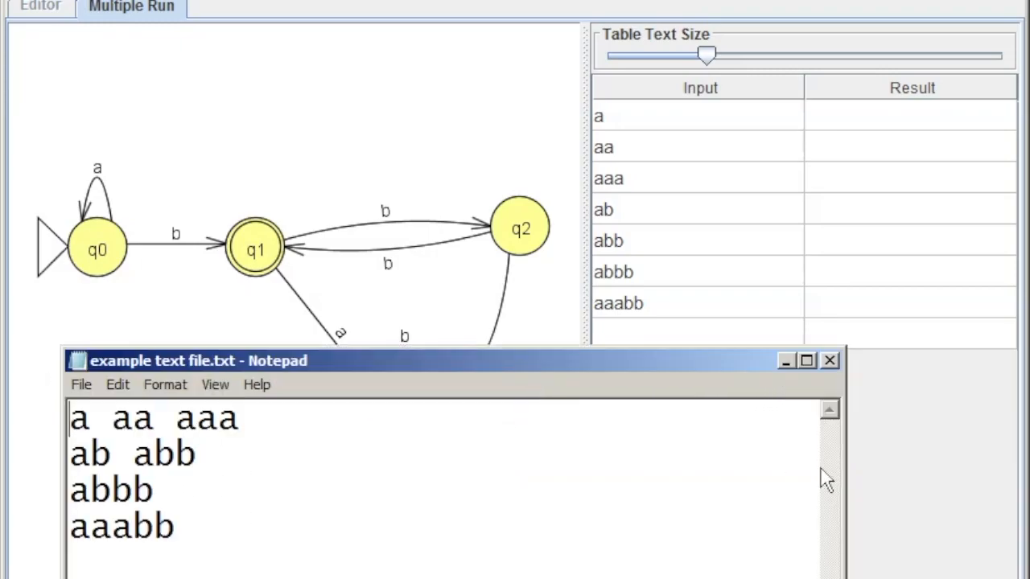
left_click_drag(843, 472, 510, 460)
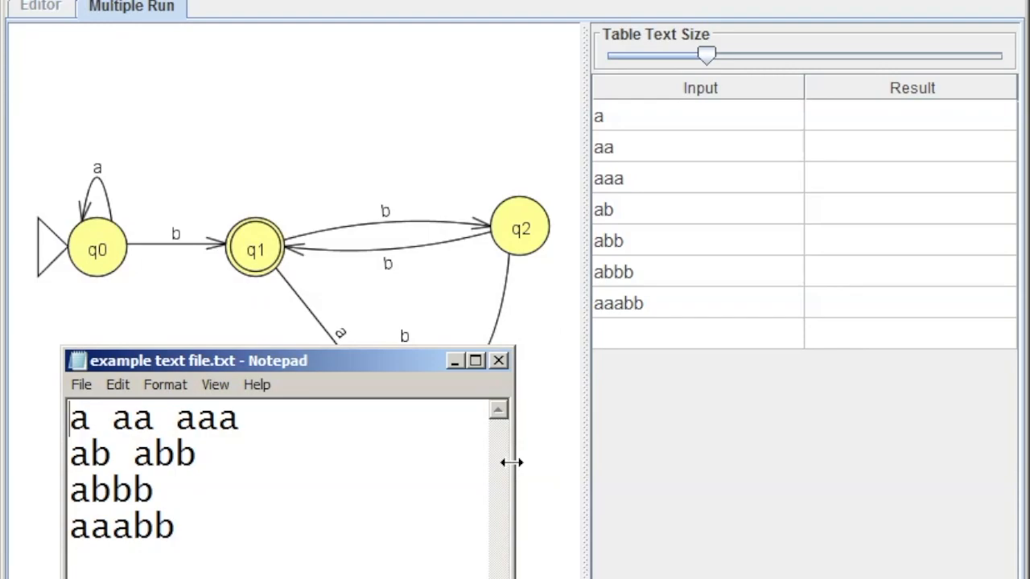
left_click(710, 57)
left_click_drag(710, 56, 789, 61)
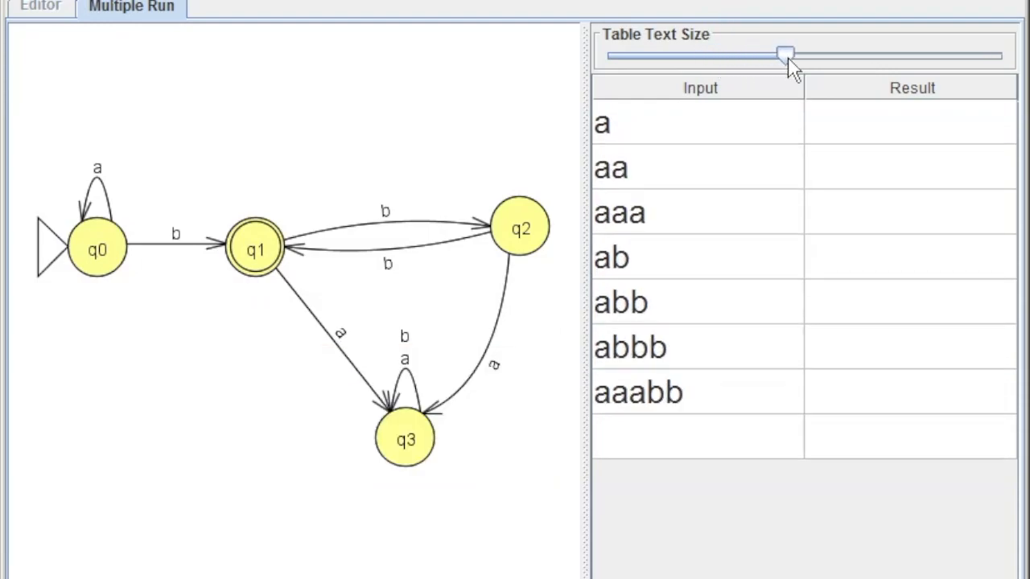
key("alt+Tab")
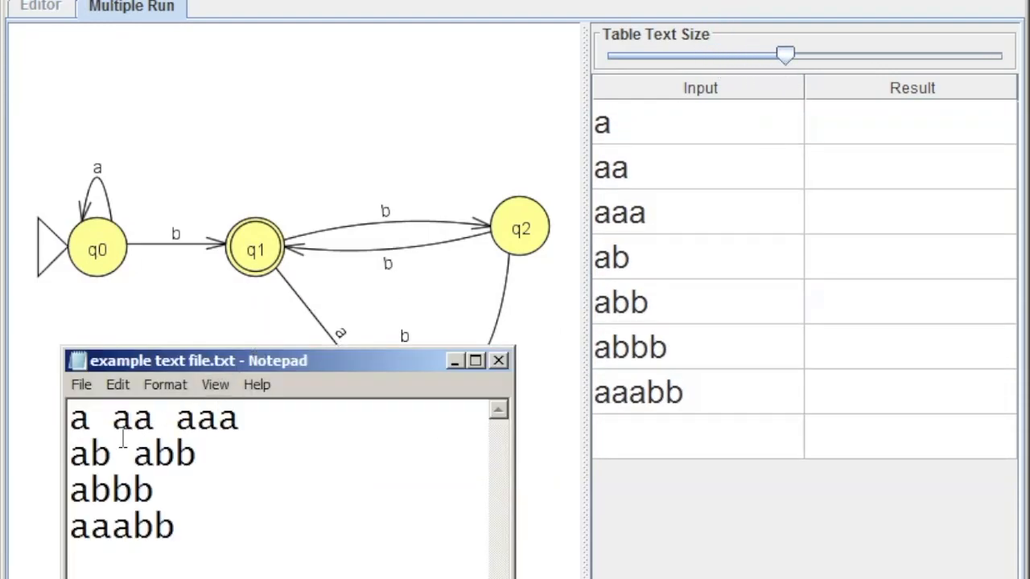